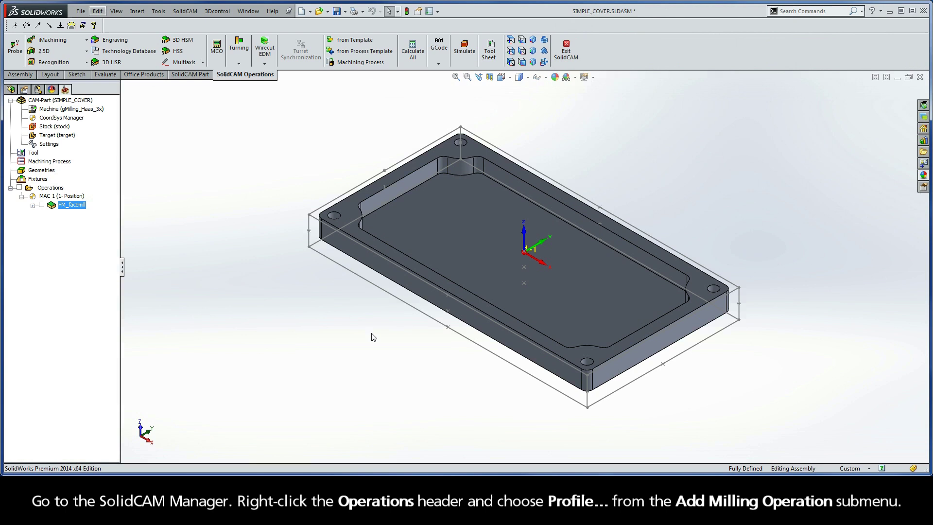
Step: Add a Profile milling operation from the Operations context menu in the SolidCAM Manager
{"action": "right_click", "coordinate": [58, 191]}
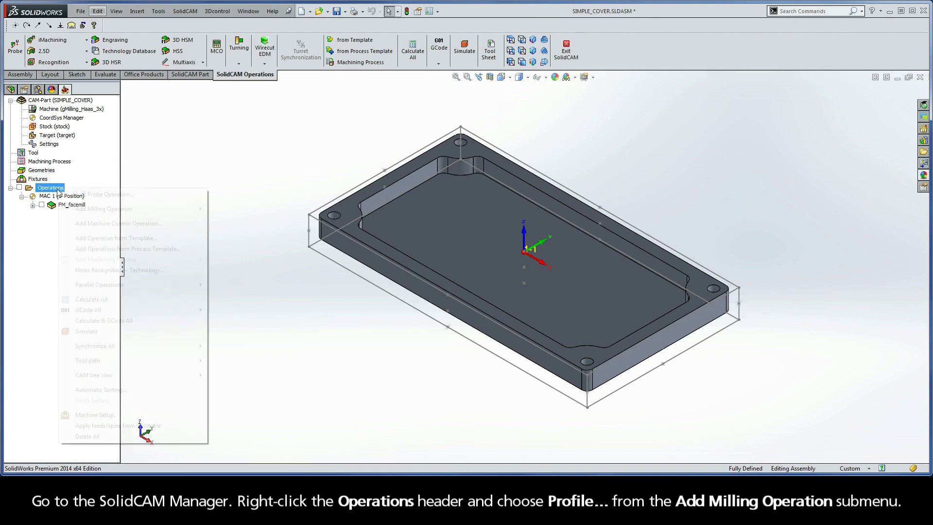
{"action": "mouse_move", "coordinate": [83, 209]}
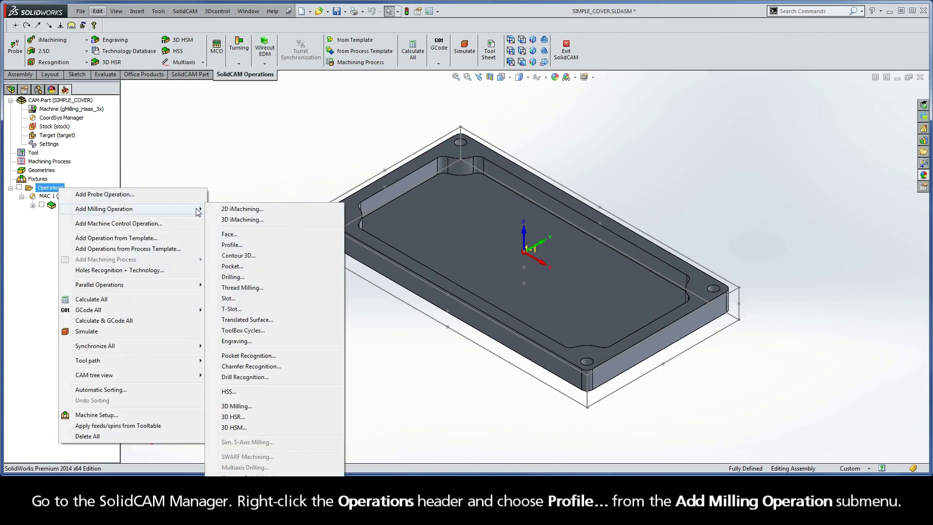
{"action": "left_click", "coordinate": [240, 246]}
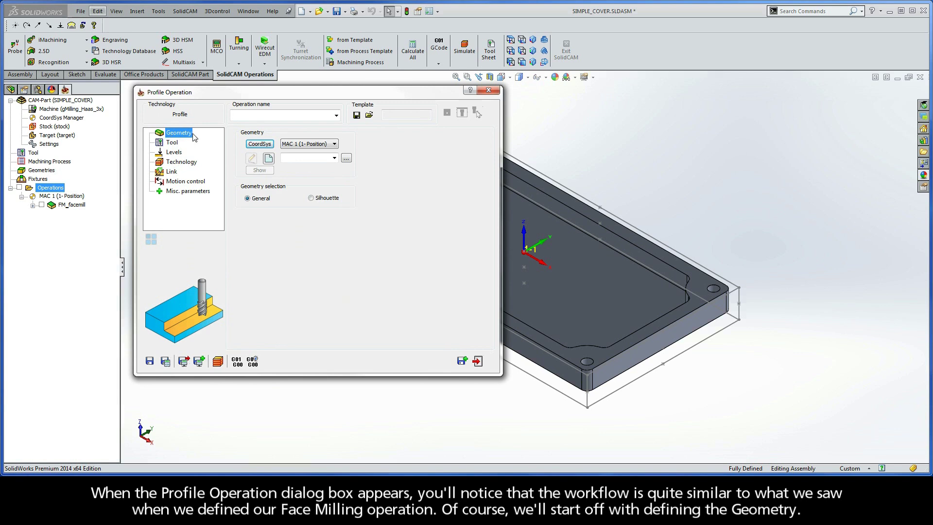
Step: Create geometry 'contour' and pick the plate's outer top edges and corner arcs individually
{"action": "left_click", "coordinate": [269, 159]}
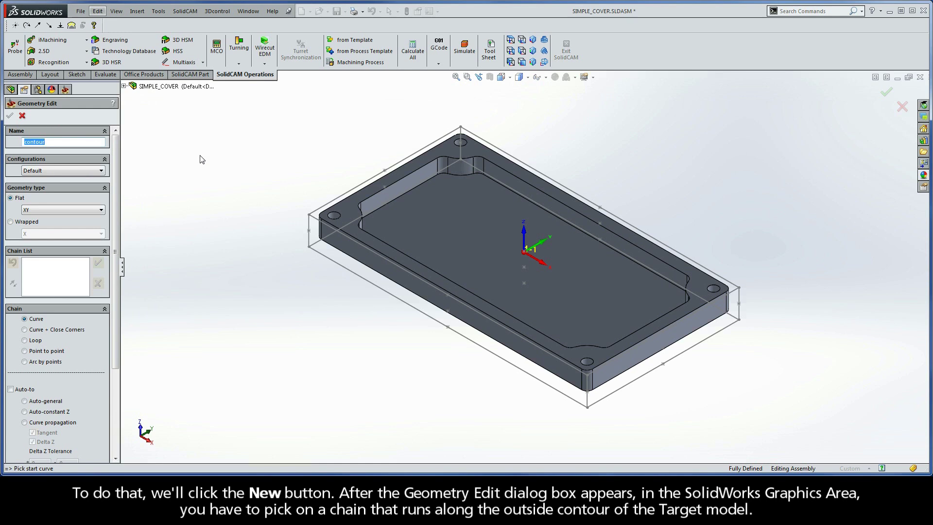
{"action": "key", "text": "f"}
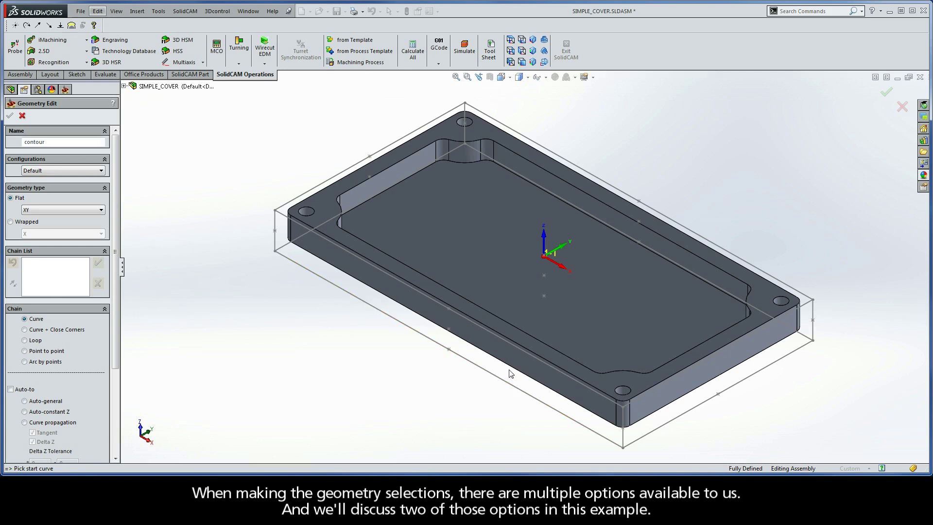
{"action": "left_click", "coordinate": [583, 383]}
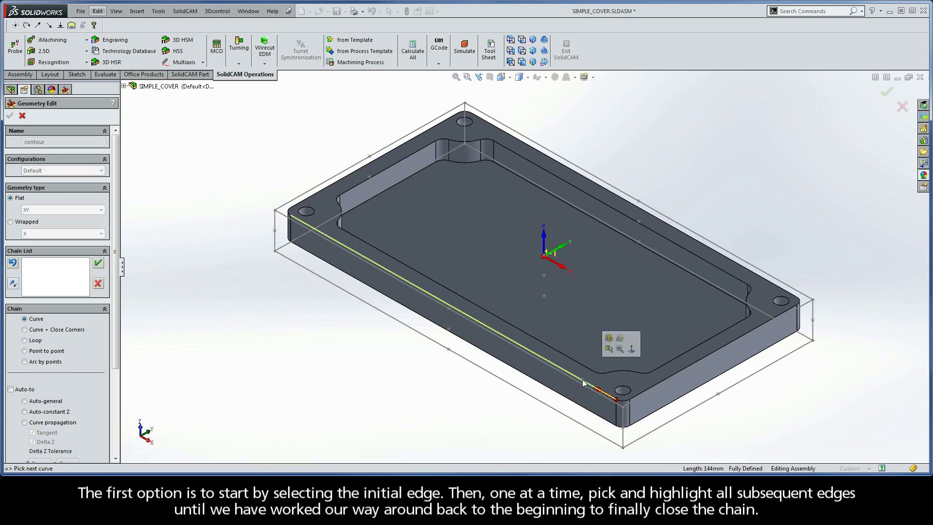
{"action": "left_click", "coordinate": [291, 210]}
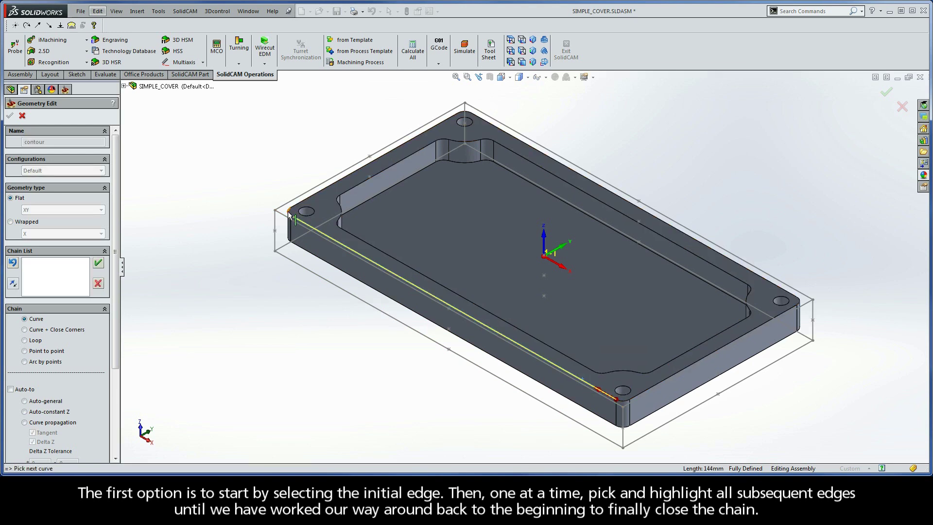
{"action": "left_click", "coordinate": [305, 199]}
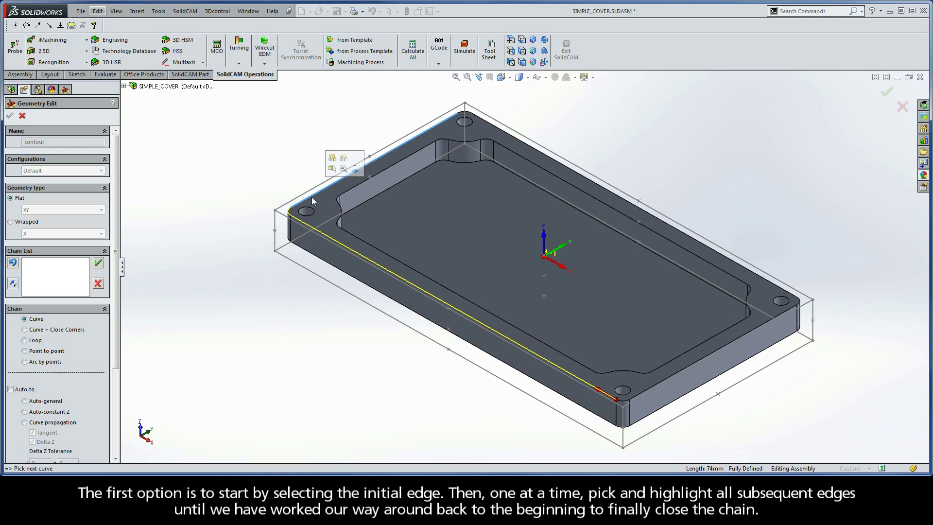
{"action": "left_click", "coordinate": [461, 115]}
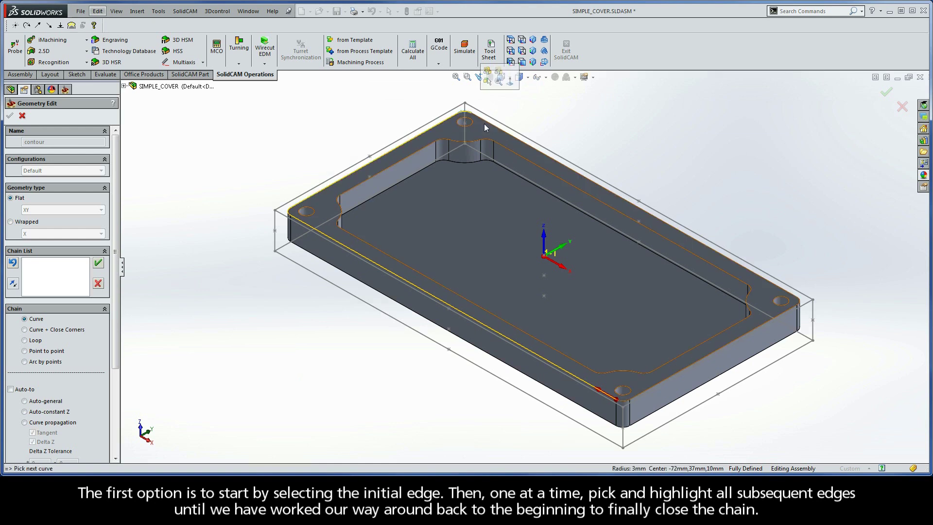
{"action": "left_click", "coordinate": [504, 132]}
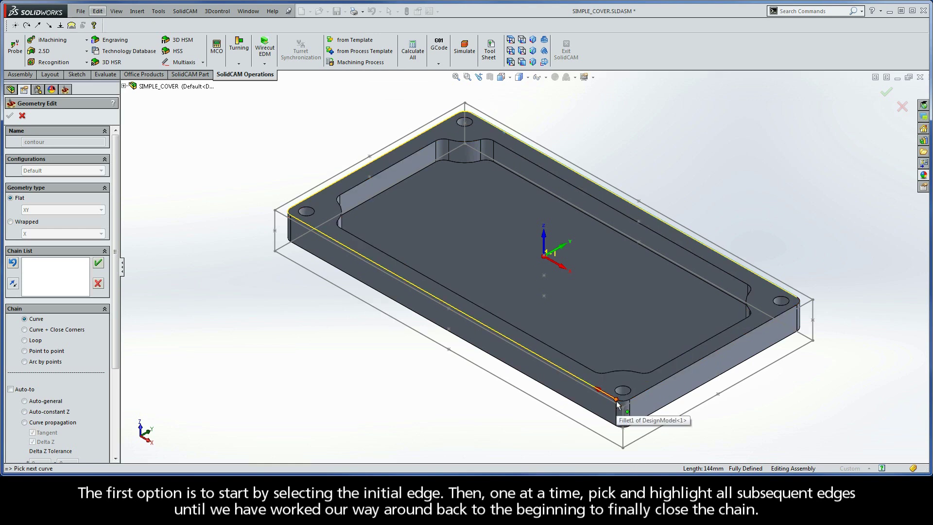
{"action": "left_click", "coordinate": [597, 392]}
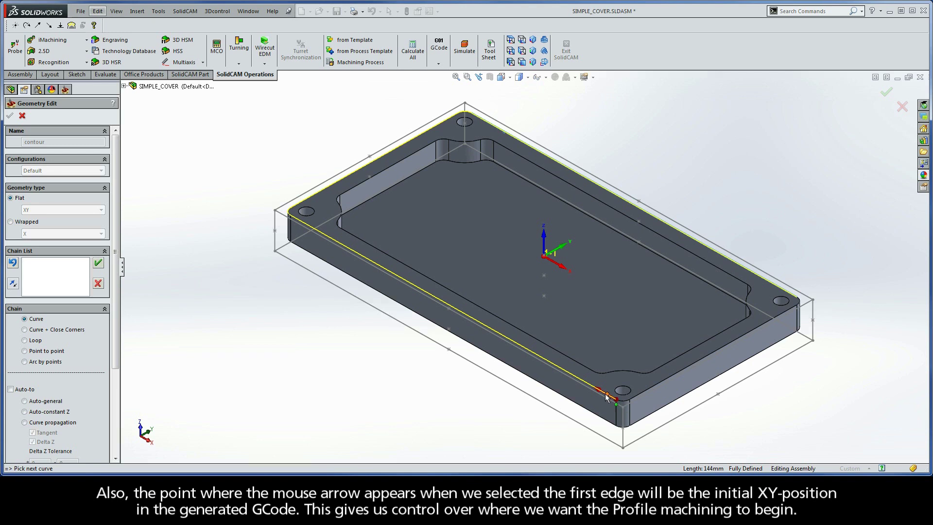
{"action": "left_click", "coordinate": [606, 395]}
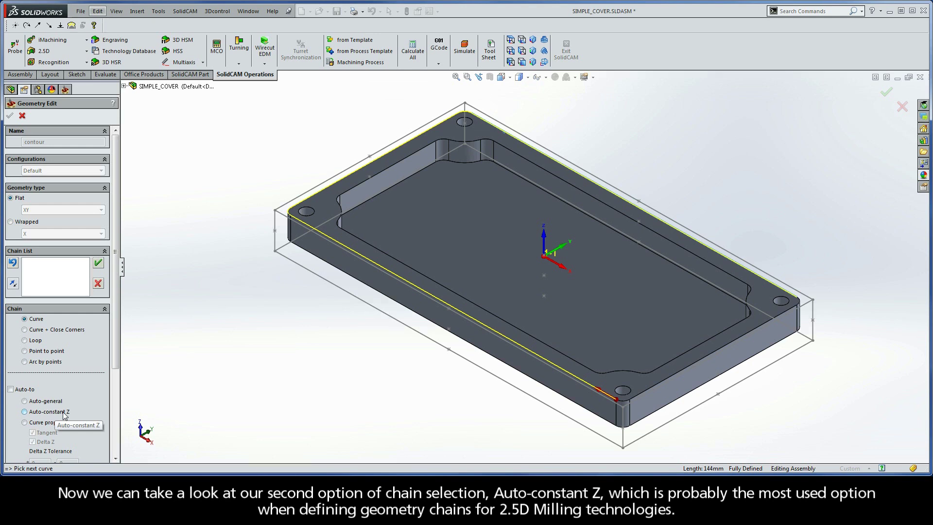
Step: Re-chain the whole top outer edge using Auto-constant Z and save it as a 1-Chain geometry
{"action": "left_click", "coordinate": [98, 283]}
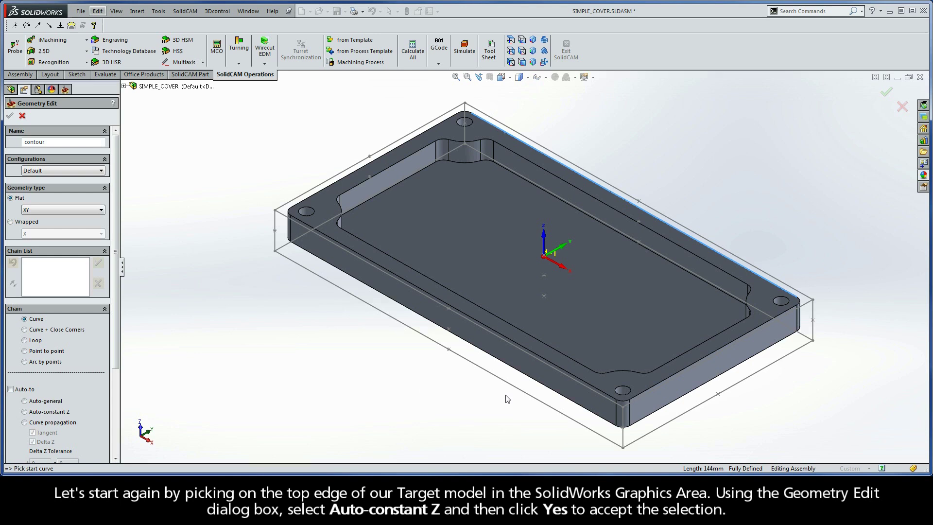
{"action": "left_click", "coordinate": [596, 390]}
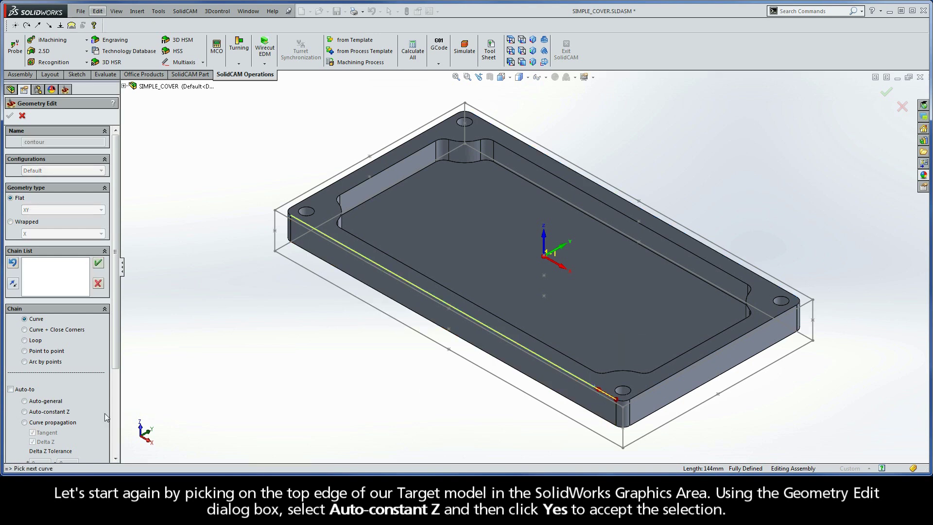
{"action": "left_click", "coordinate": [24, 412]}
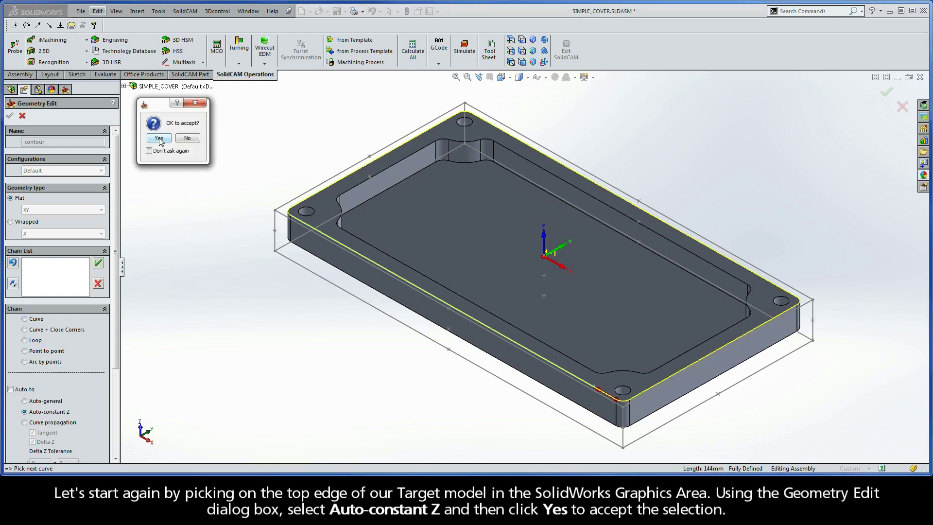
{"action": "left_click", "coordinate": [159, 139]}
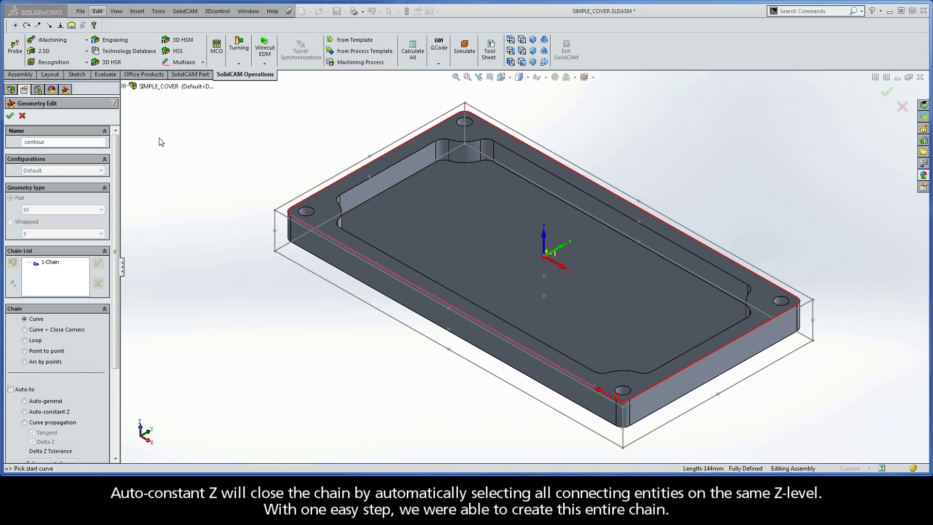
{"action": "left_click", "coordinate": [50, 263]}
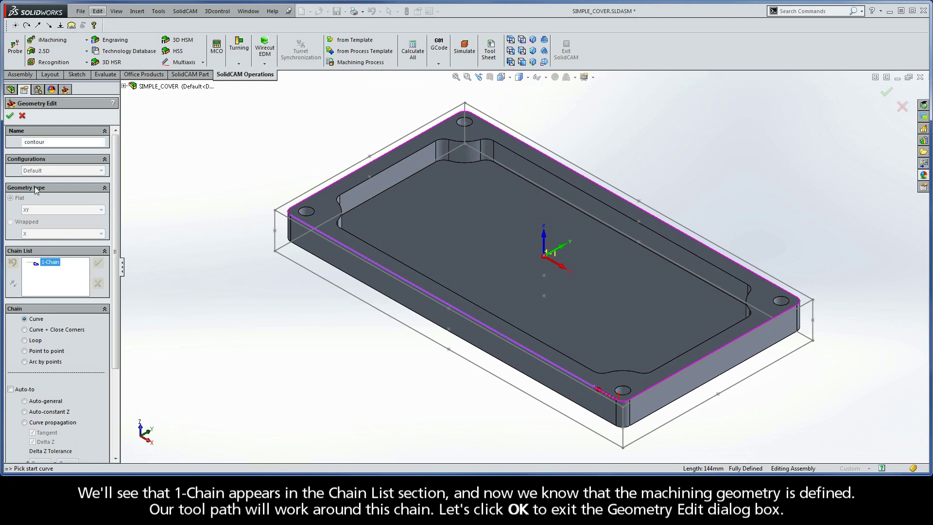
{"action": "left_click", "coordinate": [10, 117]}
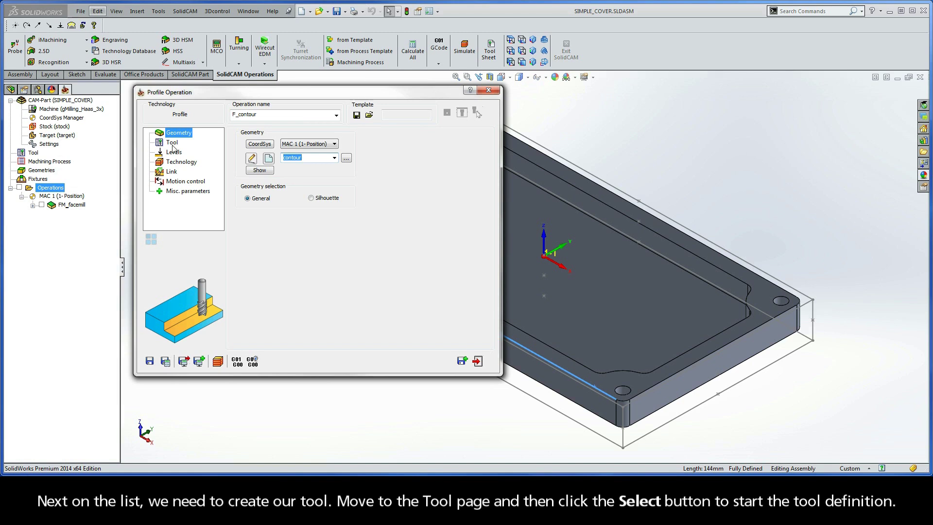
Step: Add a 6 mm END MILL as tool 2 and assign it to F_contour
{"action": "left_click", "coordinate": [173, 144]}
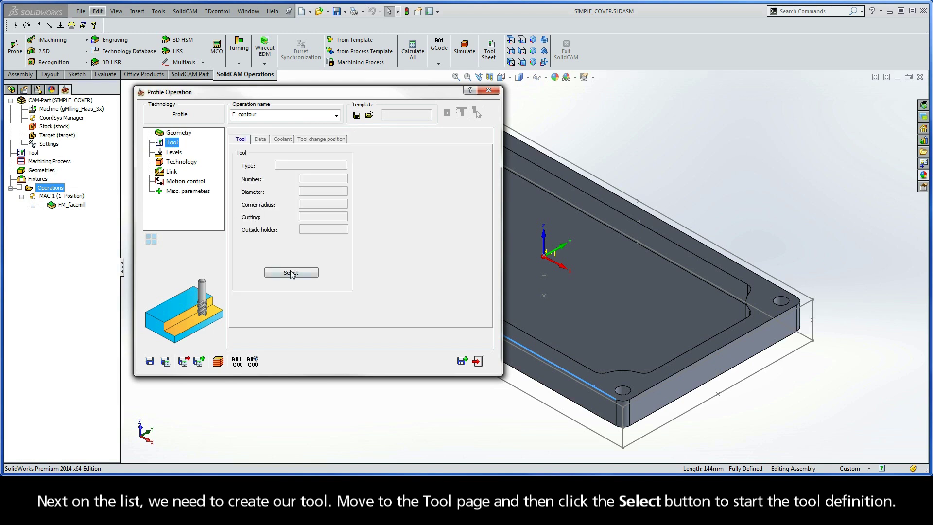
{"action": "left_click", "coordinate": [291, 273]}
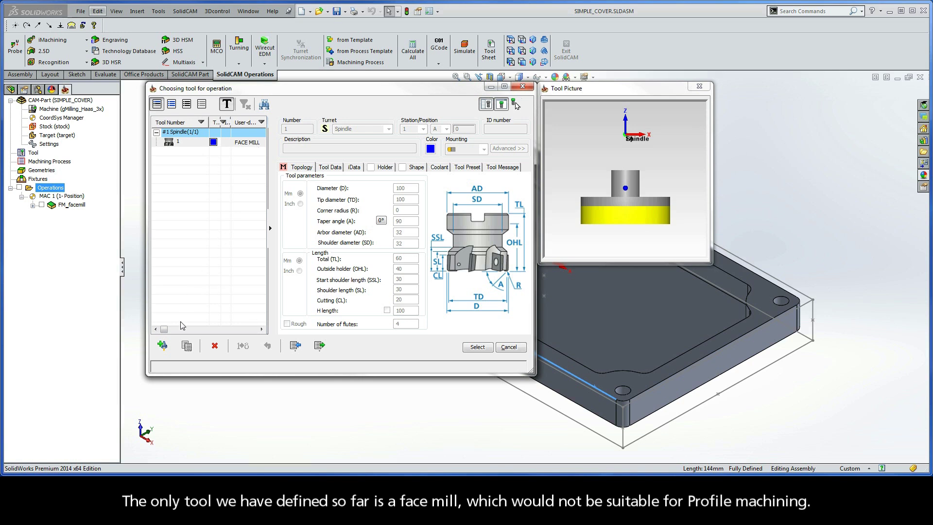
{"action": "left_click", "coordinate": [163, 346]}
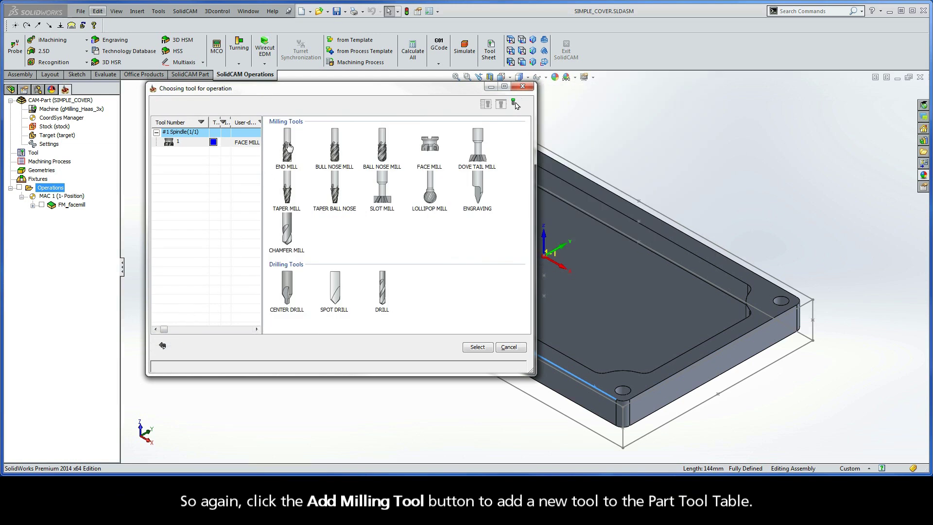
{"action": "left_click", "coordinate": [287, 146]}
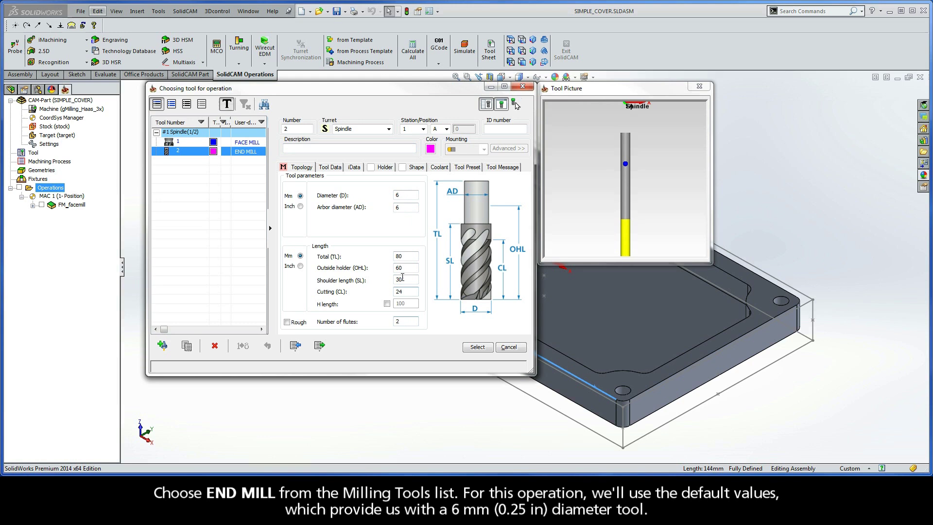
{"action": "left_click", "coordinate": [401, 194]}
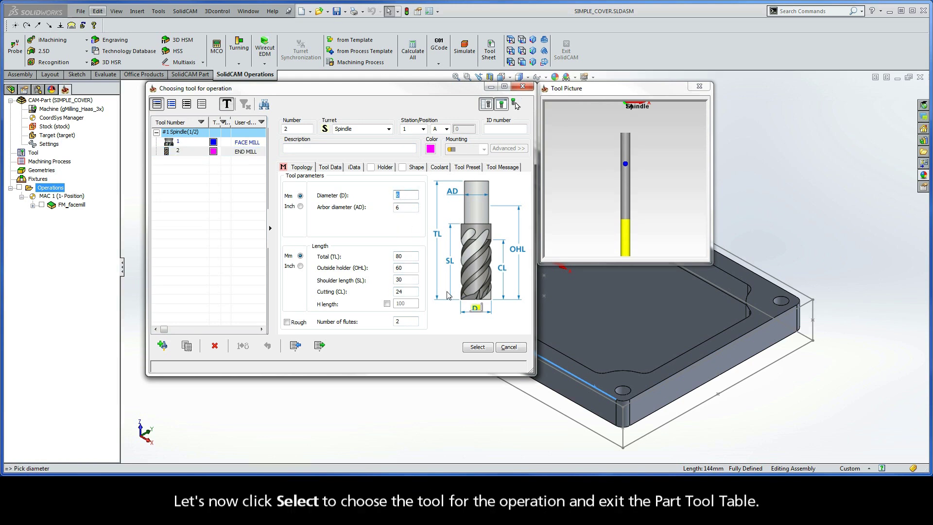
{"action": "left_click", "coordinate": [477, 347]}
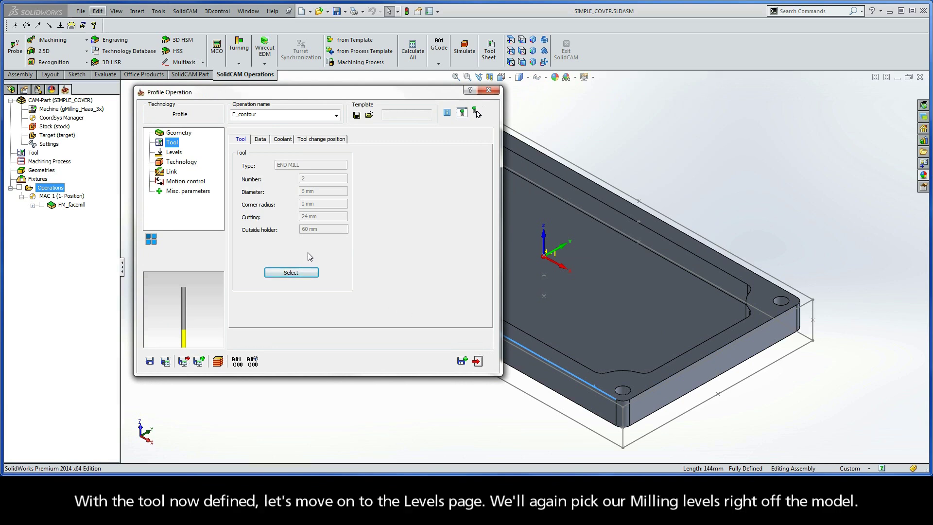
Step: Pick upper level 0 from the plate's top face and profile depth -10 from its bottom corner
{"action": "left_click", "coordinate": [177, 155]}
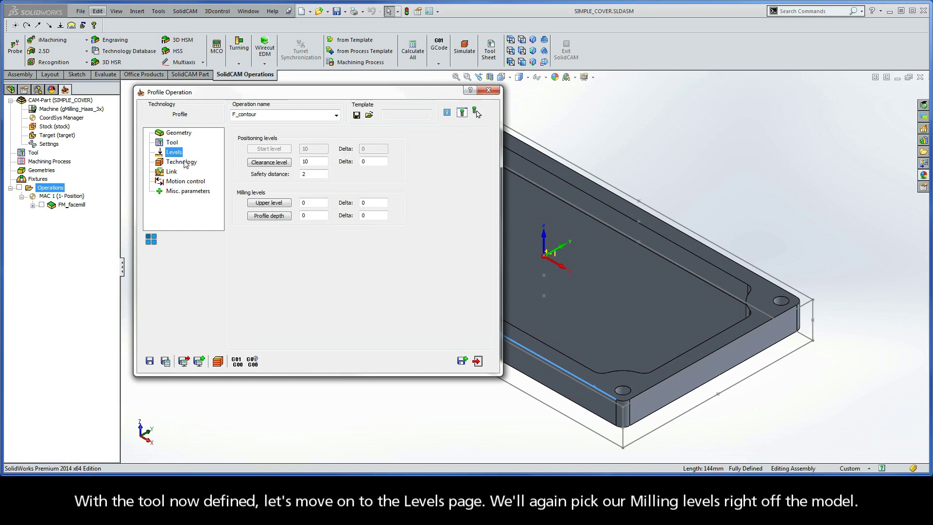
{"action": "left_click", "coordinate": [269, 204]}
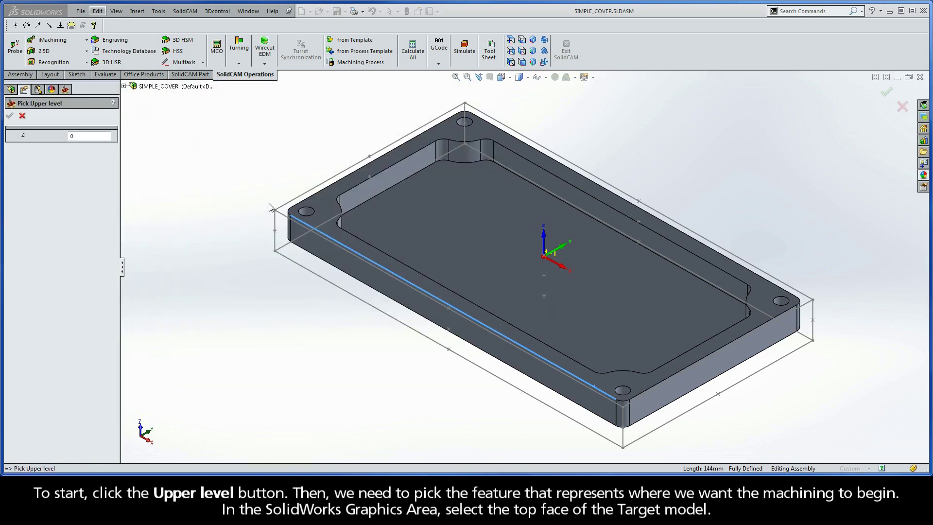
{"action": "left_click", "coordinate": [322, 204]}
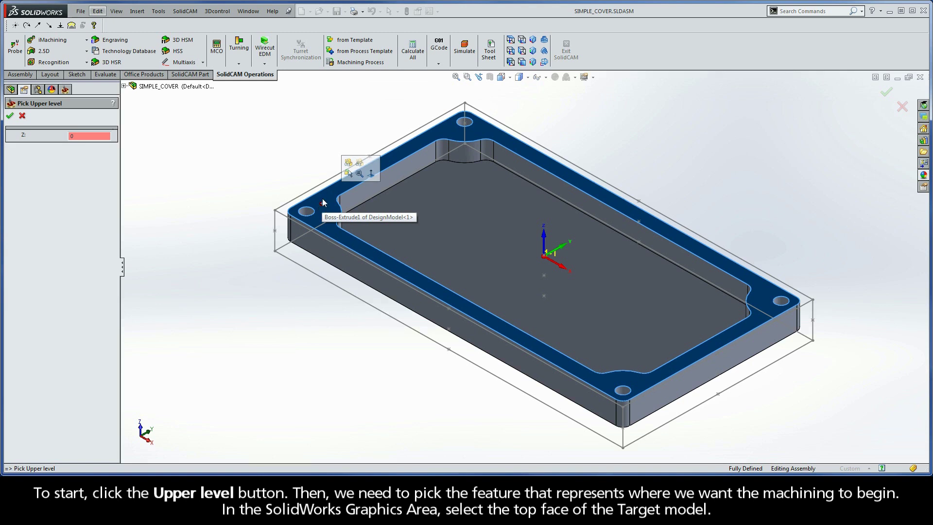
{"action": "left_click", "coordinate": [10, 116]}
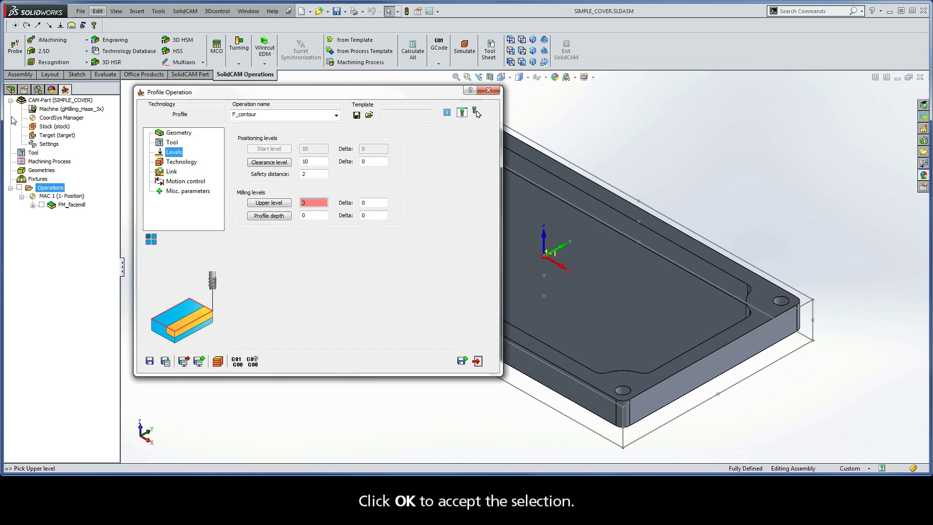
{"action": "left_click", "coordinate": [268, 216]}
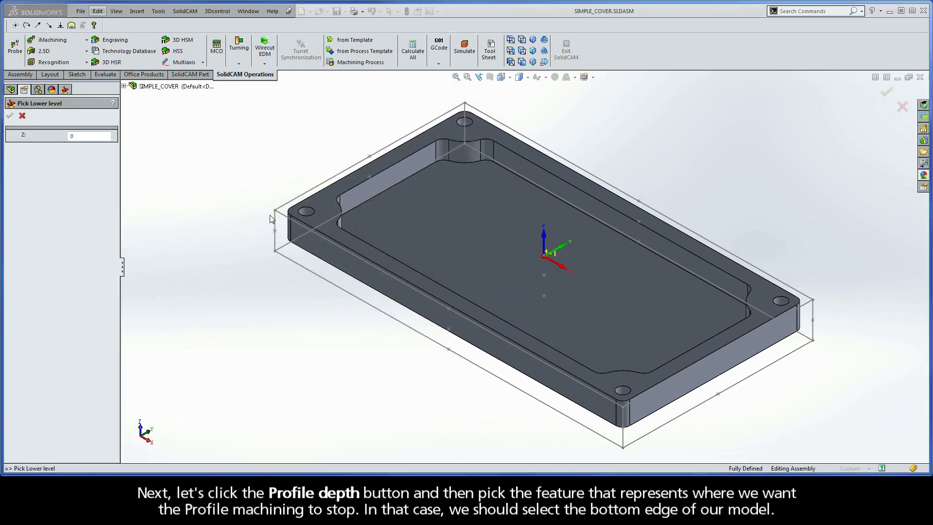
{"action": "left_click", "coordinate": [291, 243]}
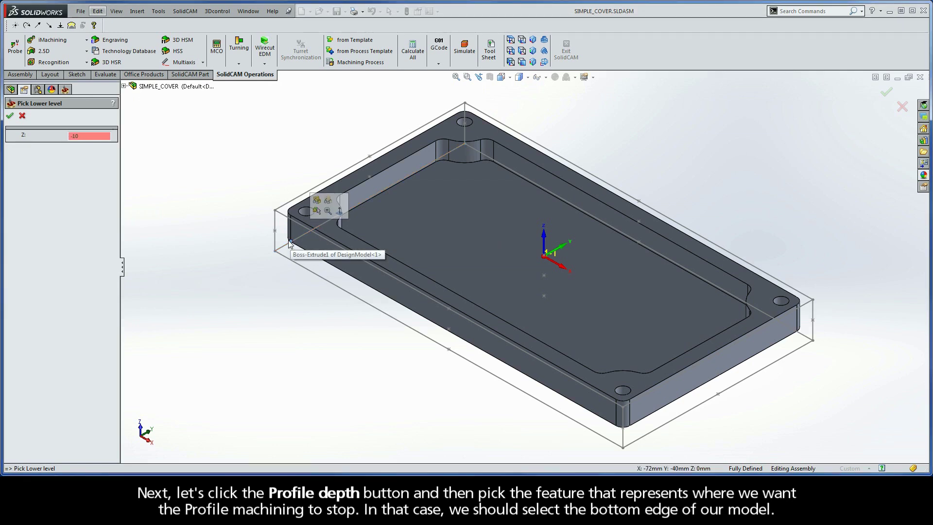
{"action": "left_click", "coordinate": [9, 117]}
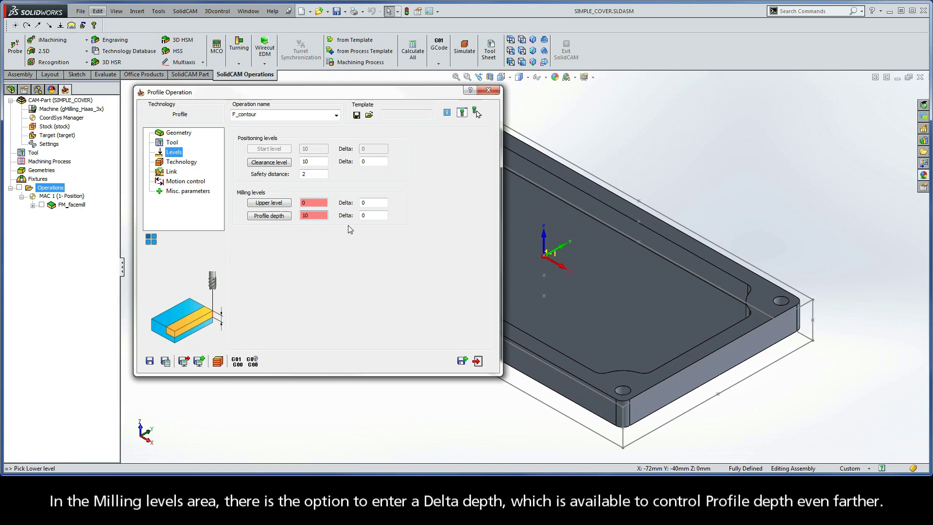
{"action": "left_click", "coordinate": [371, 215]}
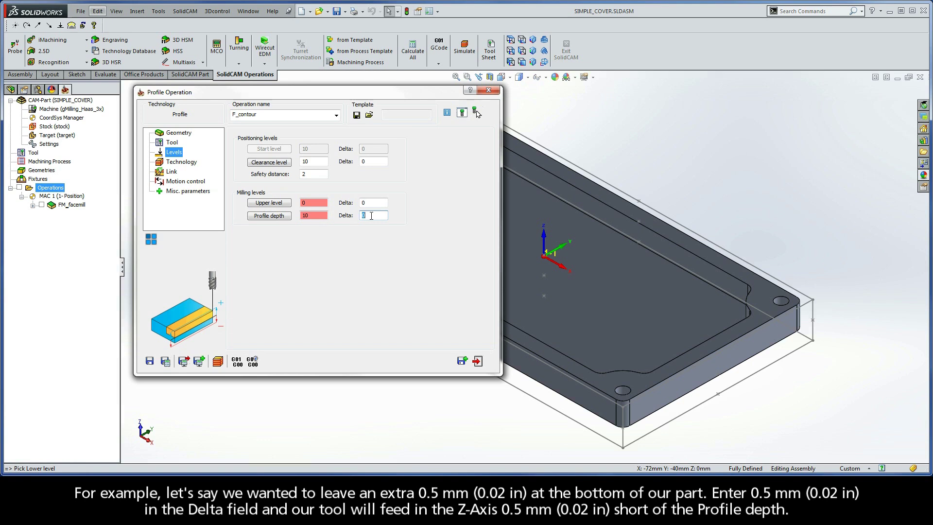
{"action": "type", "text": "0.5"}
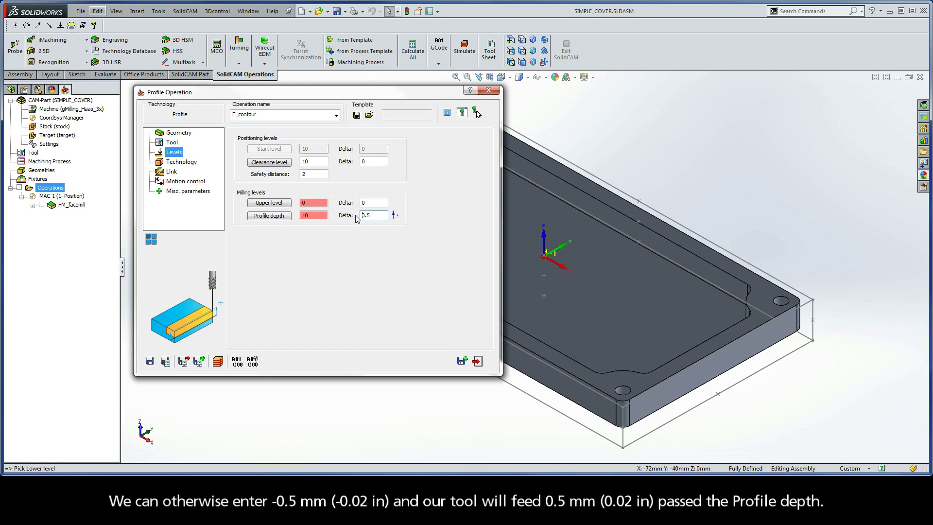
{"action": "type", "text": "-"}
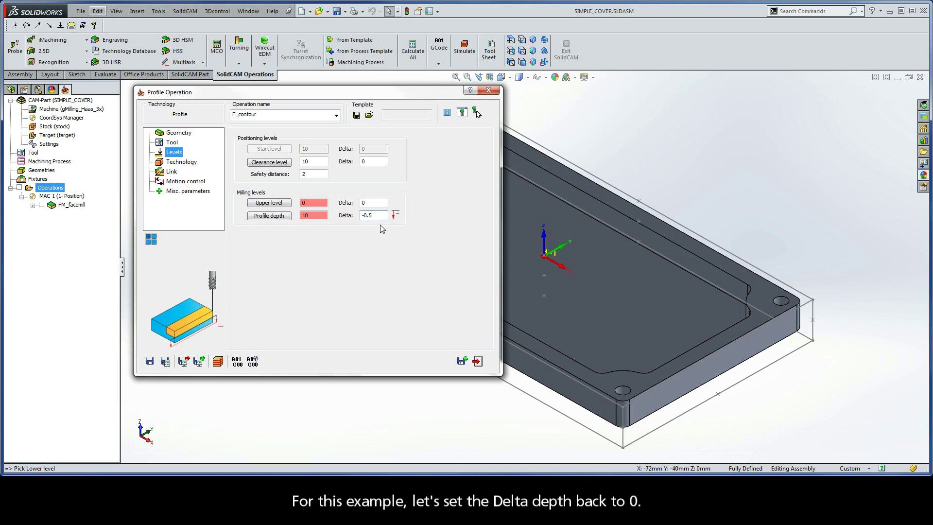
{"action": "left_click_drag", "start_coordinate": [382, 215], "coordinate": [347, 219]}
{"action": "type", "text": "0"}
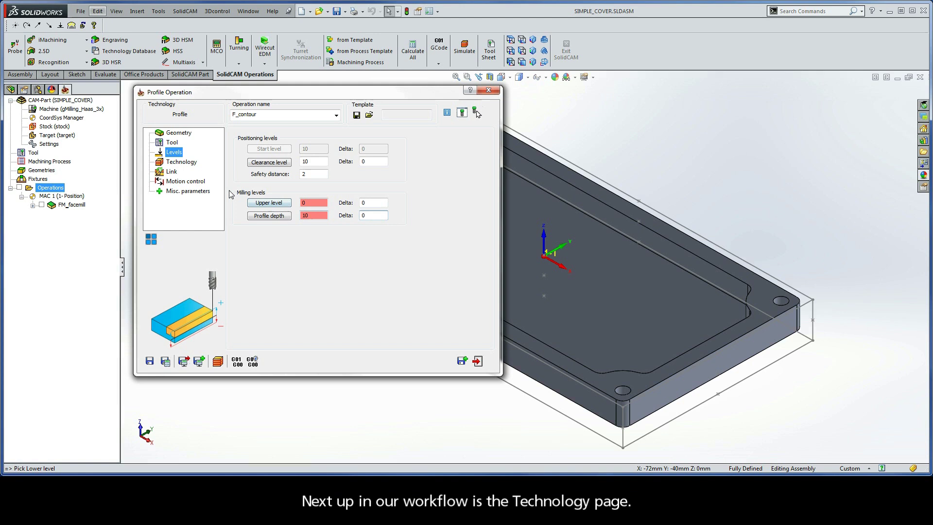
Step: On the Technology page, confirm tool side Left and depth type Constant
{"action": "left_click", "coordinate": [180, 163]}
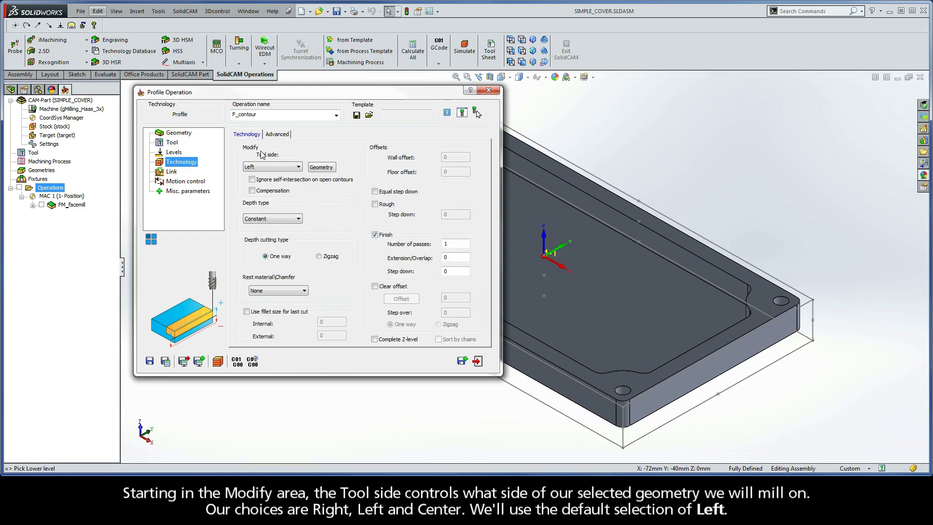
{"action": "left_click", "coordinate": [271, 166]}
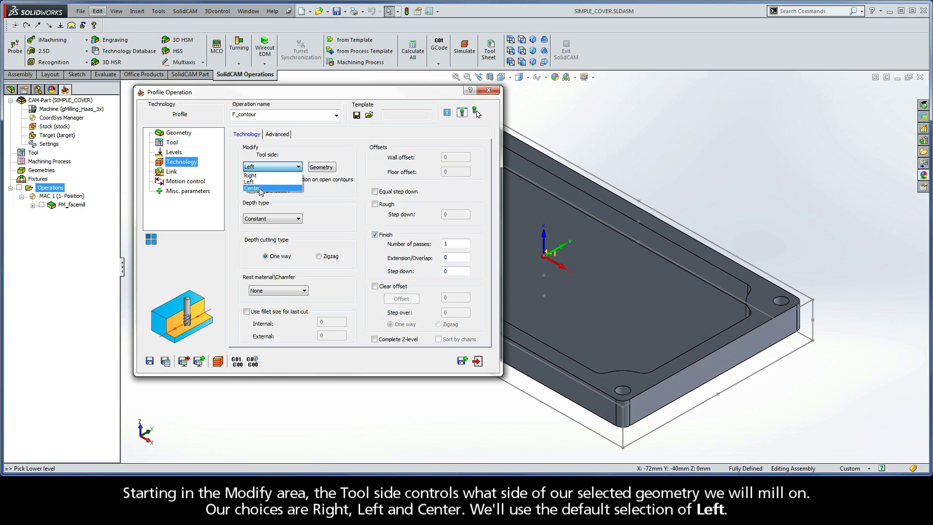
{"action": "left_click", "coordinate": [261, 183]}
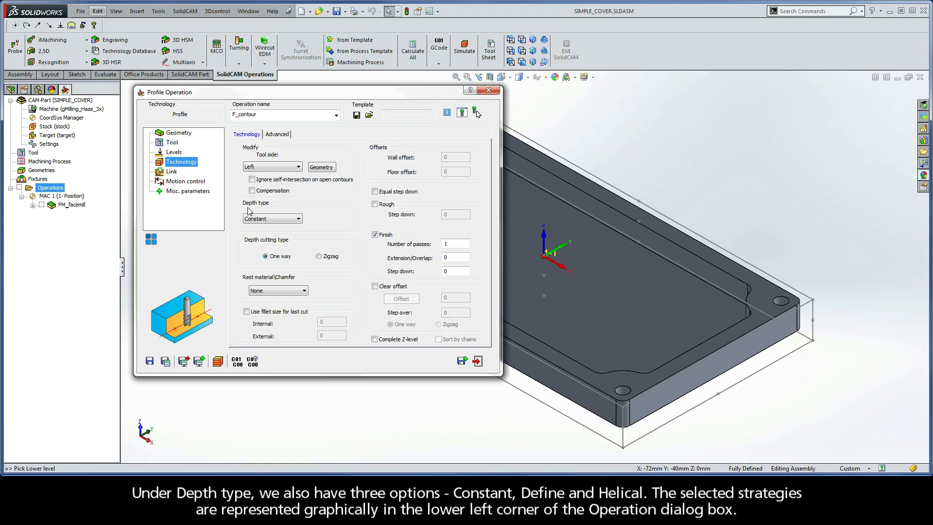
{"action": "left_click", "coordinate": [282, 220]}
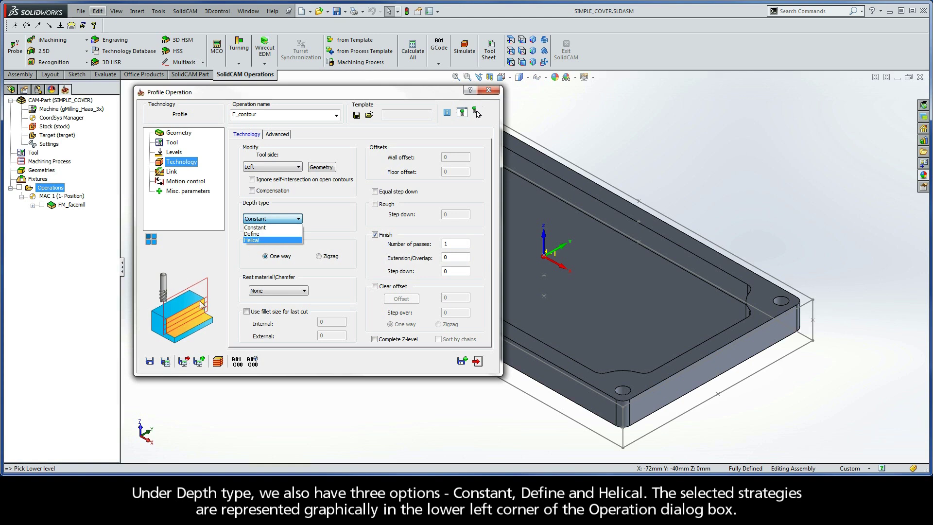
{"action": "left_click", "coordinate": [268, 230]}
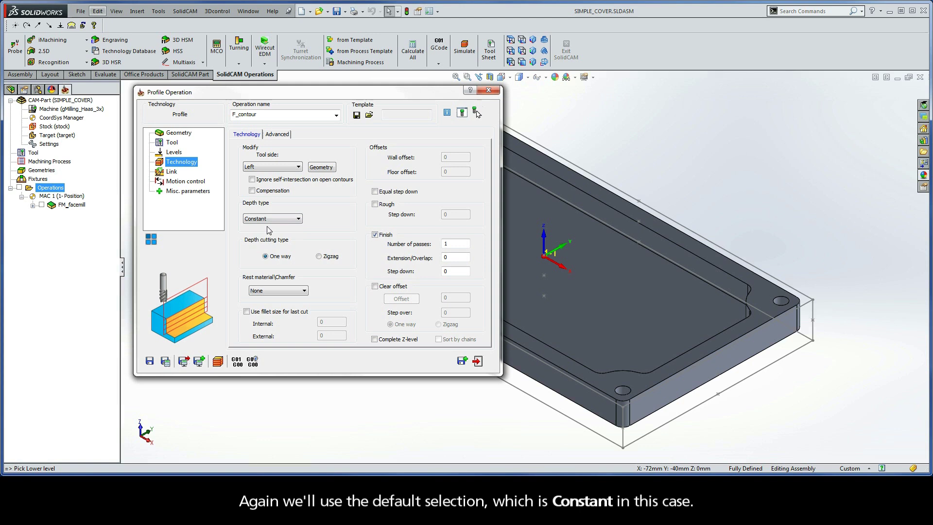
Step: Enable a Rough pass with 0.24 wall offset and 3 mm step down, keeping 1 finish pass
{"action": "left_click", "coordinate": [375, 204]}
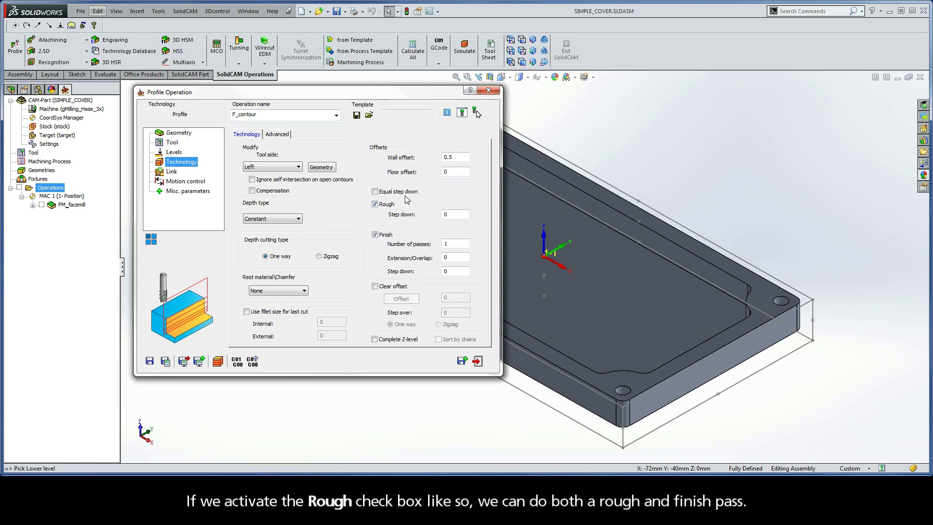
{"action": "left_click", "coordinate": [440, 172]}
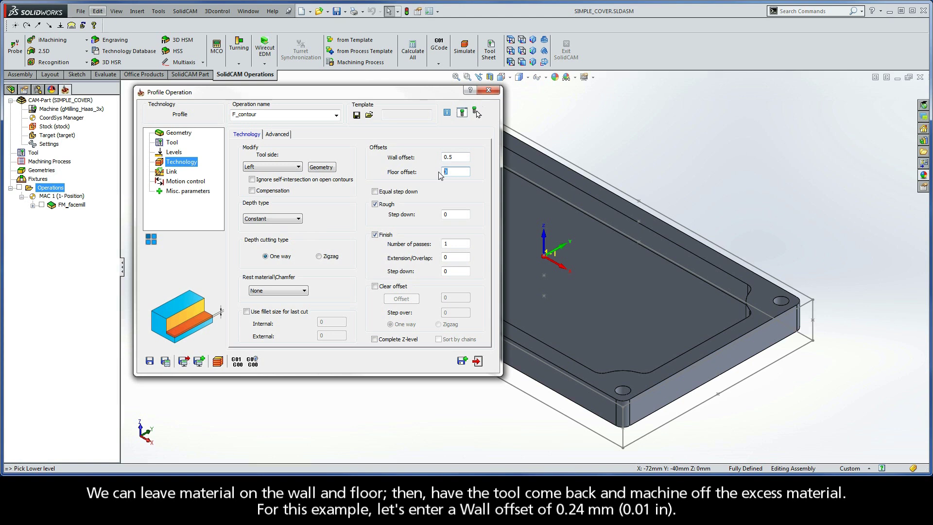
{"action": "left_click", "coordinate": [444, 157]}
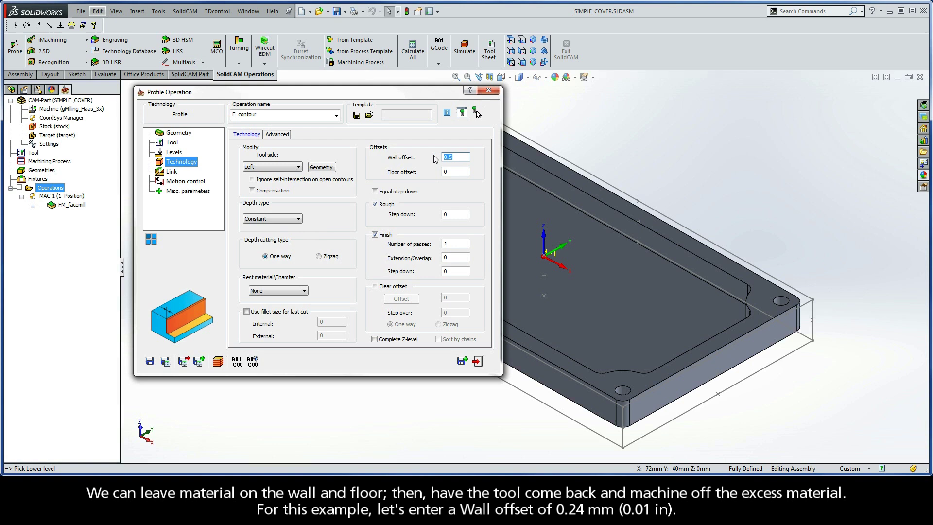
{"action": "type", "text": "0.24"}
{"action": "left_click", "coordinate": [451, 215]}
{"action": "type", "text": "3"}
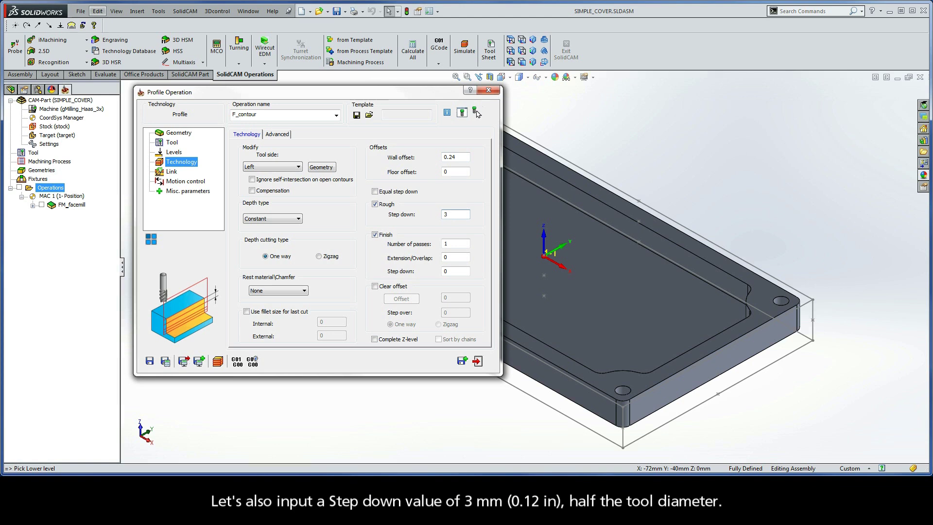
{"action": "left_click", "coordinate": [450, 243]}
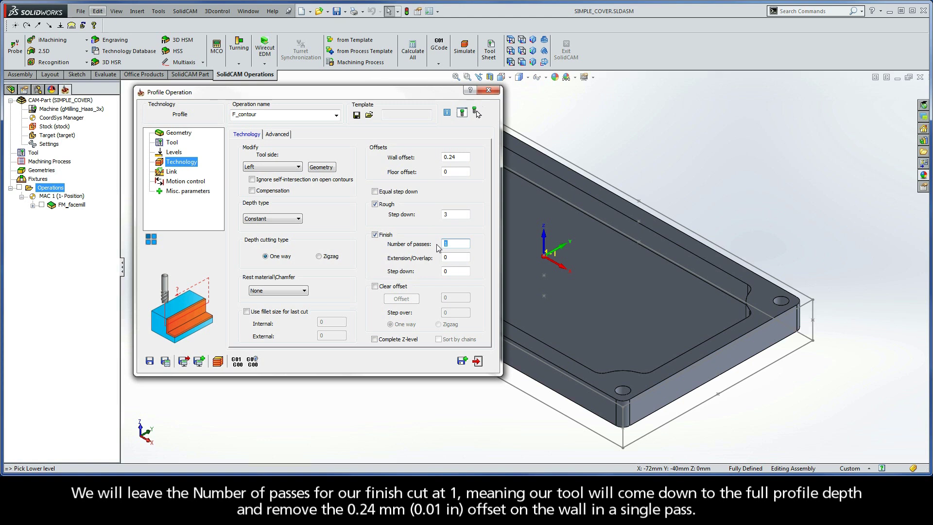
Step: Set an Arc lead in with radius 4 and make the lead out same as lead in
{"action": "left_click", "coordinate": [173, 172]}
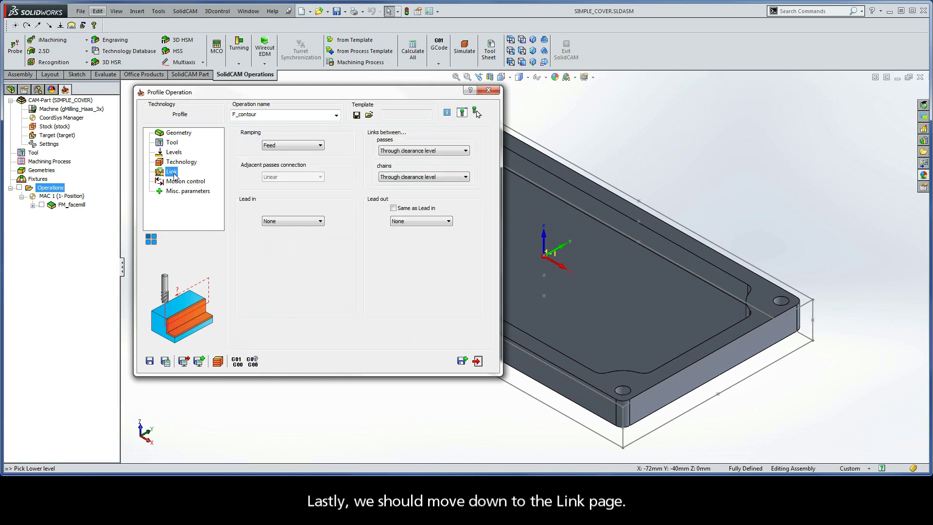
{"action": "left_click", "coordinate": [287, 220]}
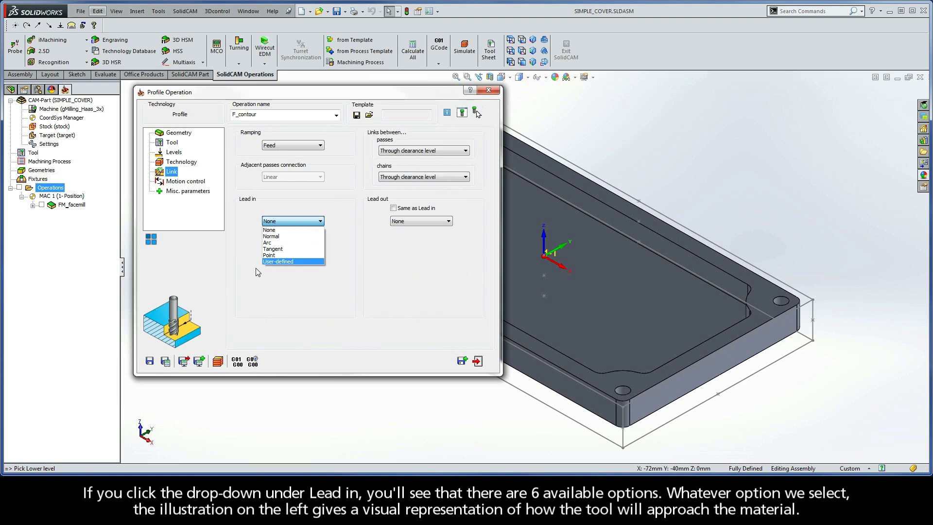
{"action": "left_click", "coordinate": [274, 247]}
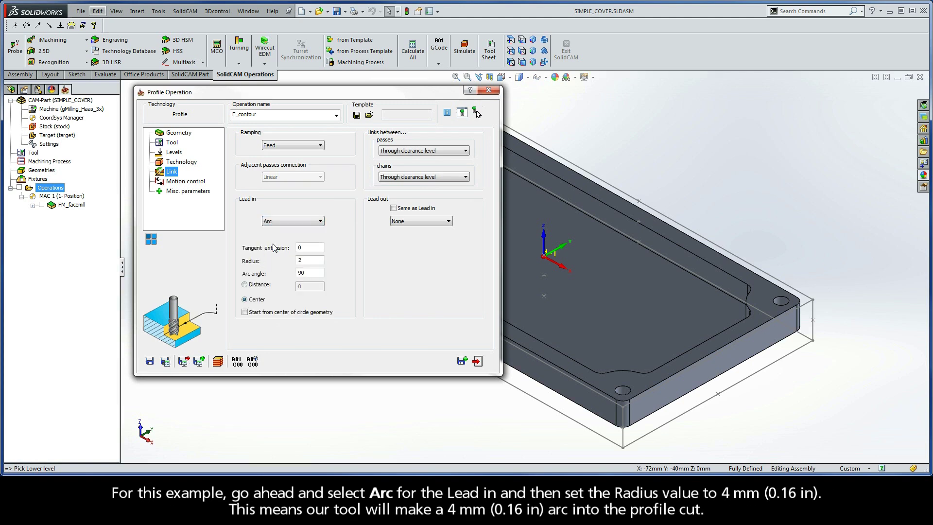
{"action": "double_click", "coordinate": [299, 260]}
{"action": "type", "text": "4"}
{"action": "left_click", "coordinate": [411, 223]}
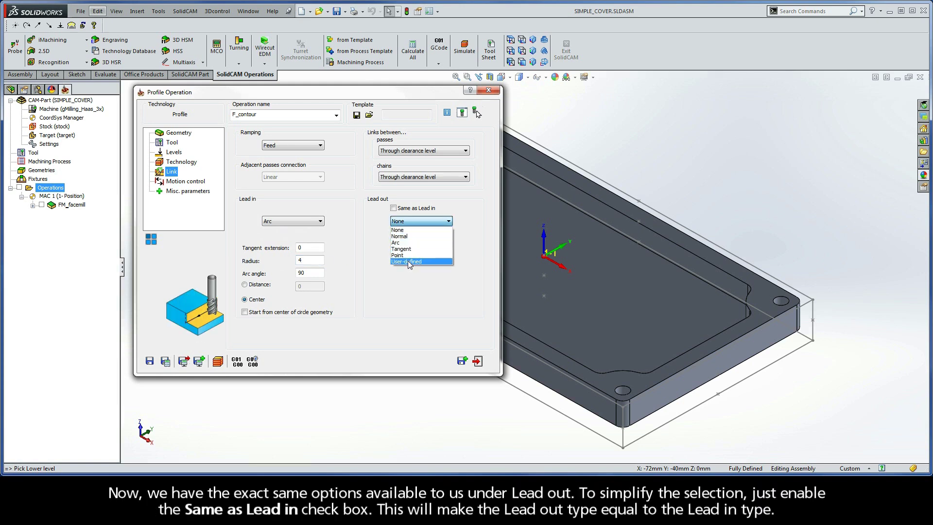
{"action": "left_click", "coordinate": [395, 210]}
{"action": "left_click", "coordinate": [393, 209]}
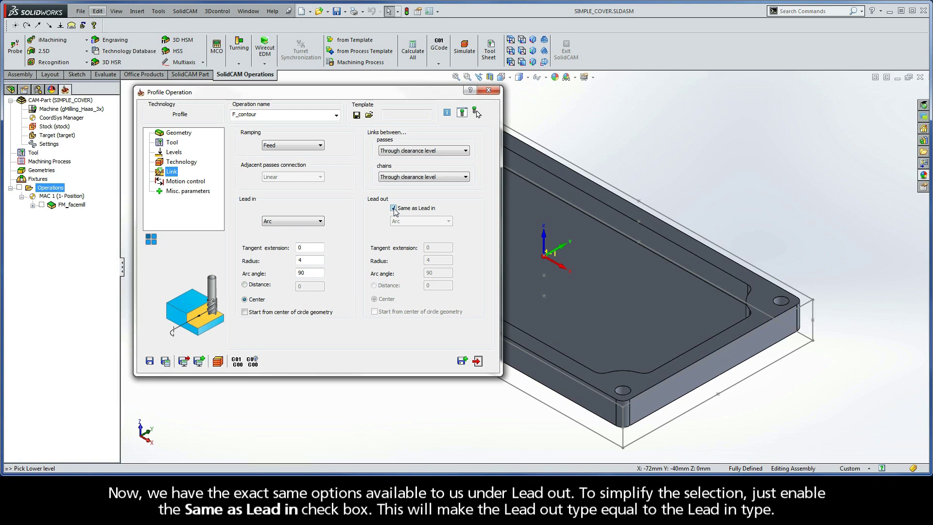
Step: Save and calculate F_contour, then play its toolpath simulation on the Host CAD tab
{"action": "left_click", "coordinate": [165, 361]}
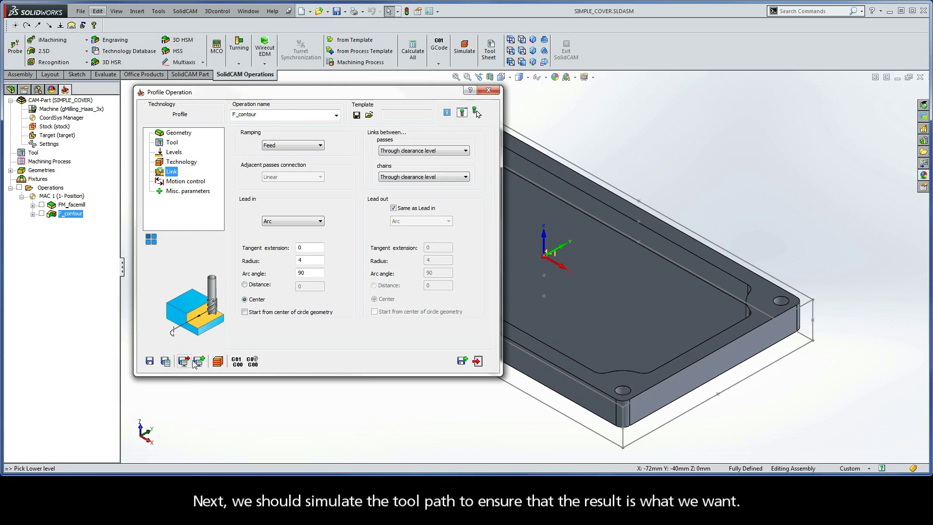
{"action": "left_click", "coordinate": [218, 361]}
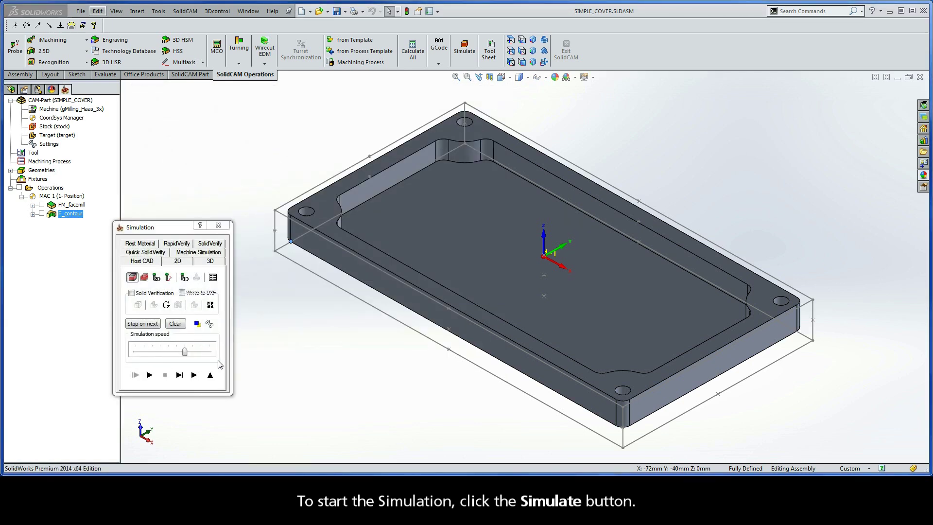
{"action": "left_click", "coordinate": [149, 375]}
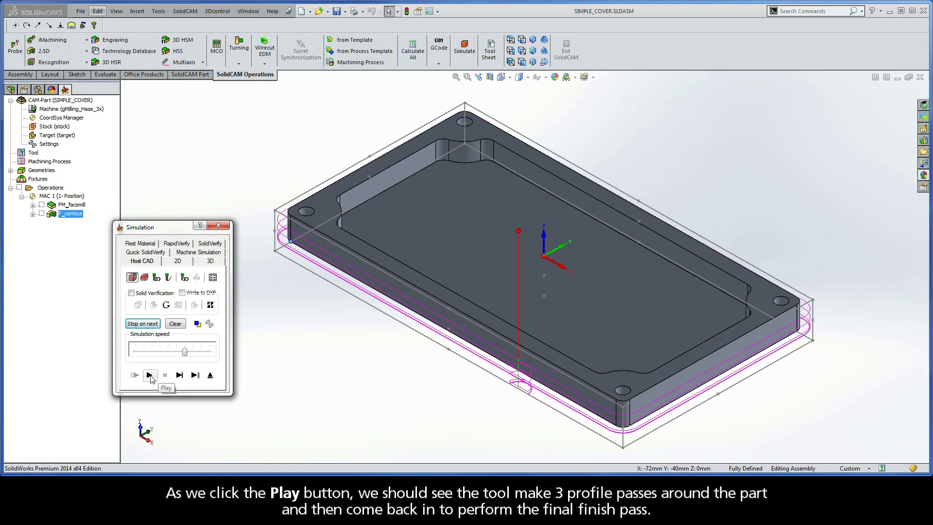
{"action": "left_click", "coordinate": [149, 374]}
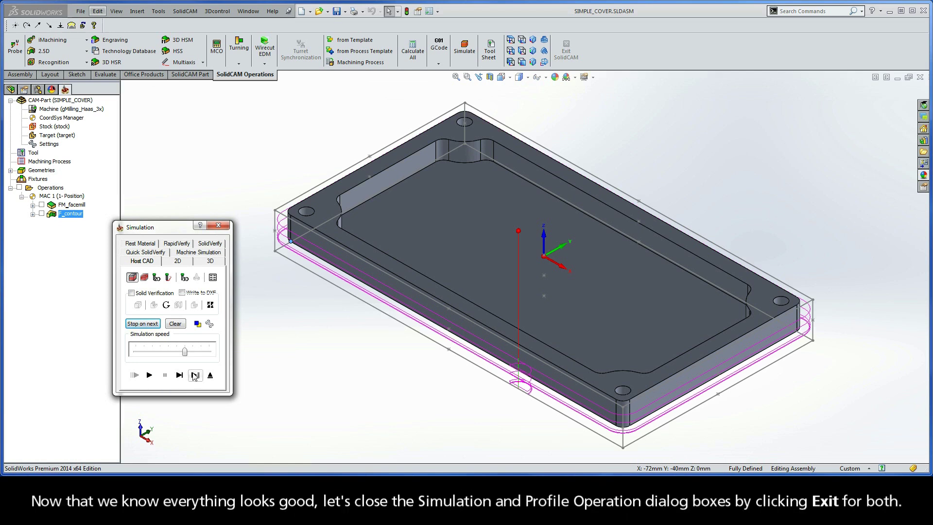
Step: Exit the Simulation dialog and the F_contour Profile Operation dialog
{"action": "left_click", "coordinate": [209, 375]}
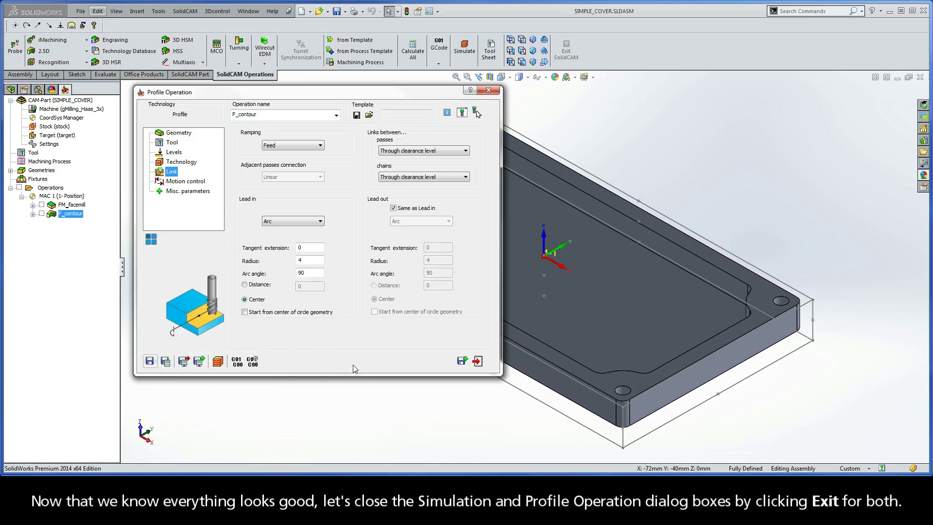
{"action": "left_click", "coordinate": [477, 361]}
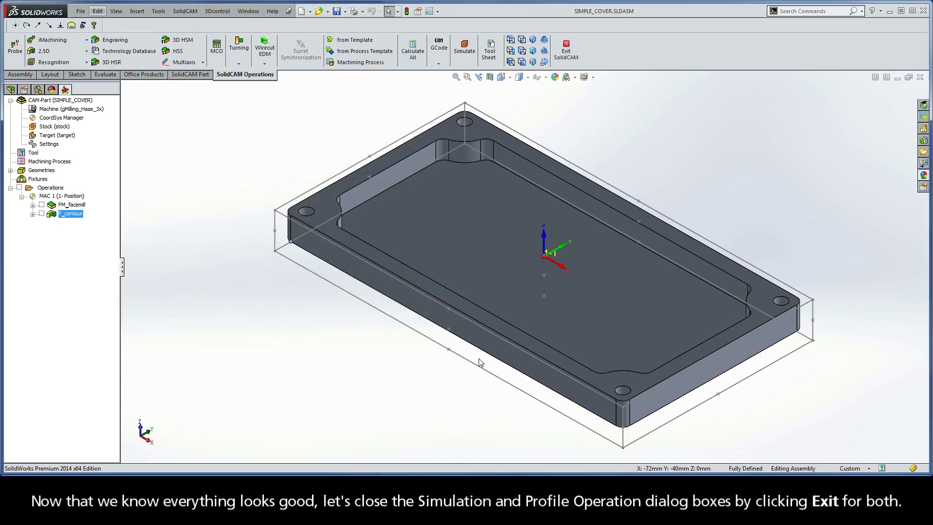